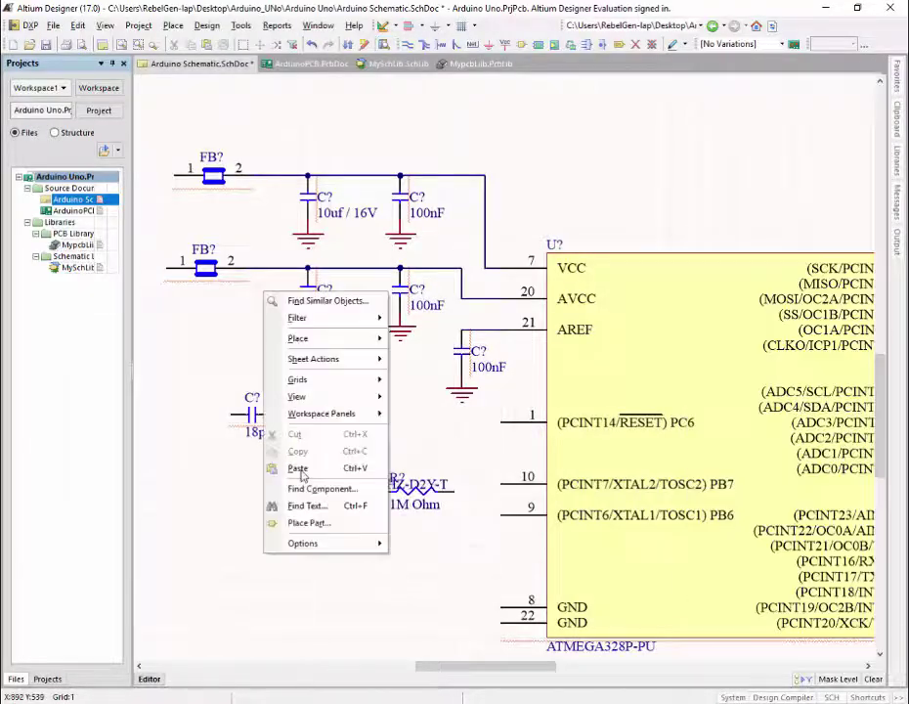
- Turn the 1M Ohm resistor upright and wire it, the 16 MHz crystal and 18pF capacitors to pins 9 and 10
{"action": "key", "text": "space"}
{"action": "key", "text": "Page_Up"}
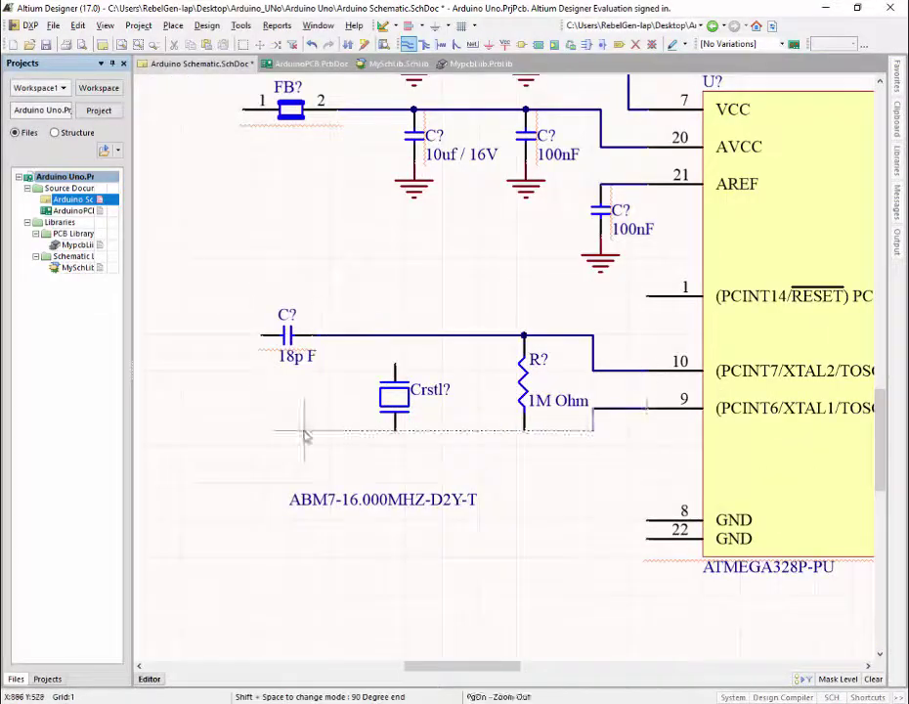
{"action": "scroll", "coordinate": [386, 361], "scroll_direction": "up", "scroll_amount": 3, "text": "ctrl"}
{"action": "scroll", "coordinate": [602, 477], "scroll_direction": "down", "scroll_amount": 1, "text": "ctrl"}
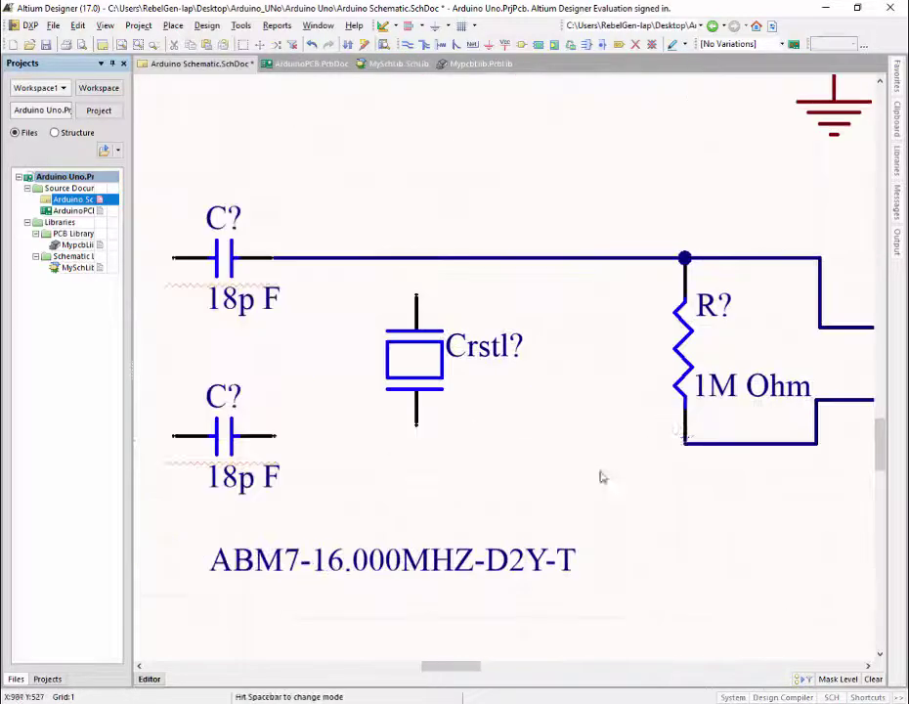
{"action": "scroll", "coordinate": [409, 284], "scroll_direction": "down", "scroll_amount": 1, "text": "ctrl"}
{"action": "scroll", "coordinate": [203, 385], "scroll_direction": "down", "scroll_amount": 2, "text": "ctrl"}
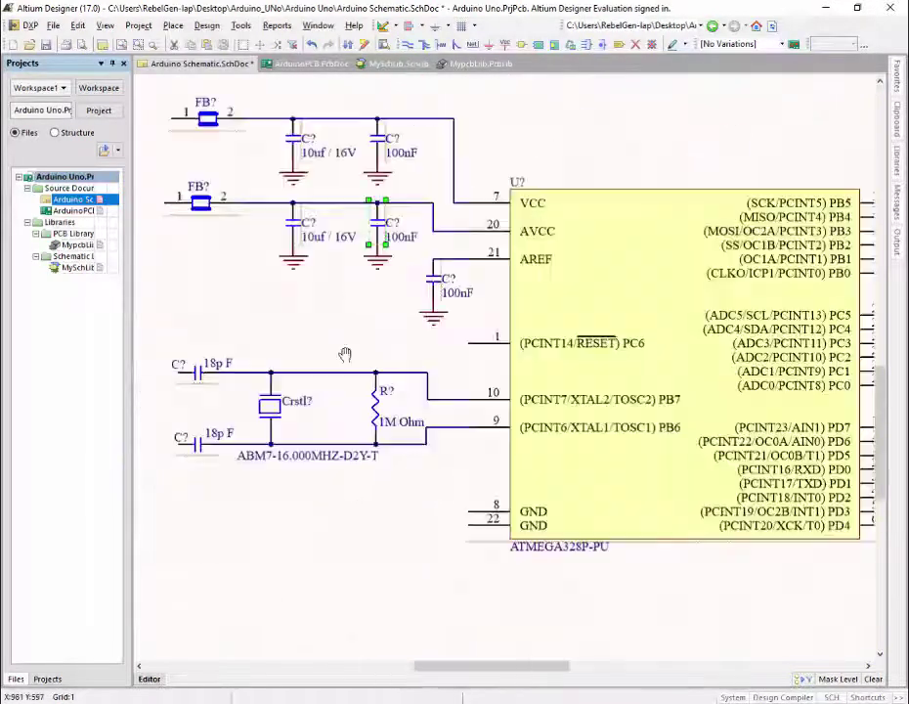
{"action": "scroll", "coordinate": [203, 385], "scroll_direction": "down", "scroll_amount": 2, "text": "ctrl"}
- Wire the 8-pin header to +5V, +5V/3.3V, +3.3V, the 100nF capacitors and GND
{"action": "left_click", "coordinate": [311, 549]}
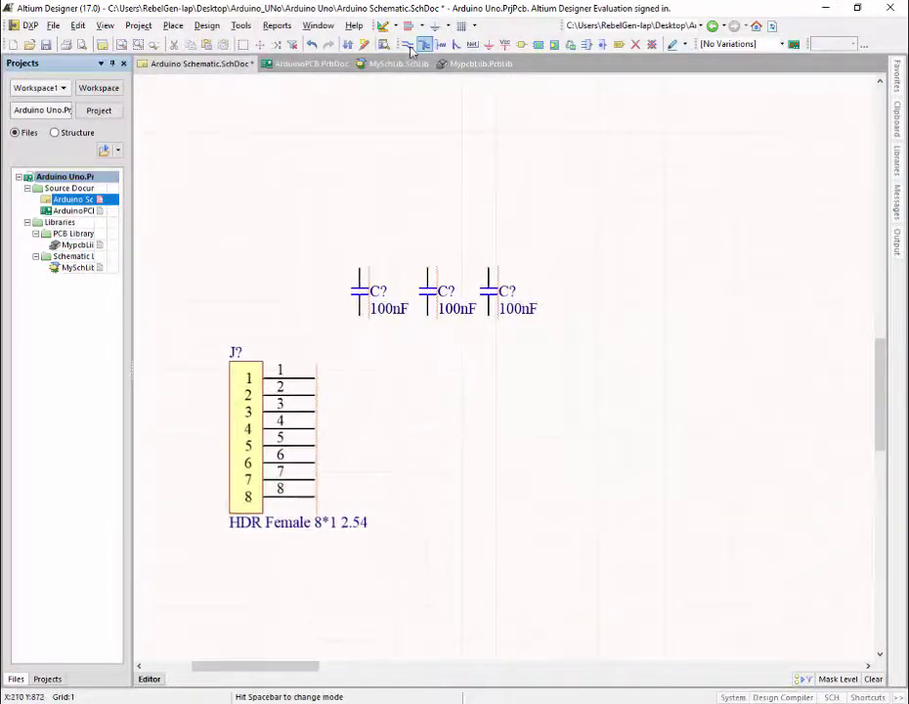
{"action": "scroll", "coordinate": [483, 345], "scroll_direction": "down", "scroll_amount": 2, "text": "ctrl"}
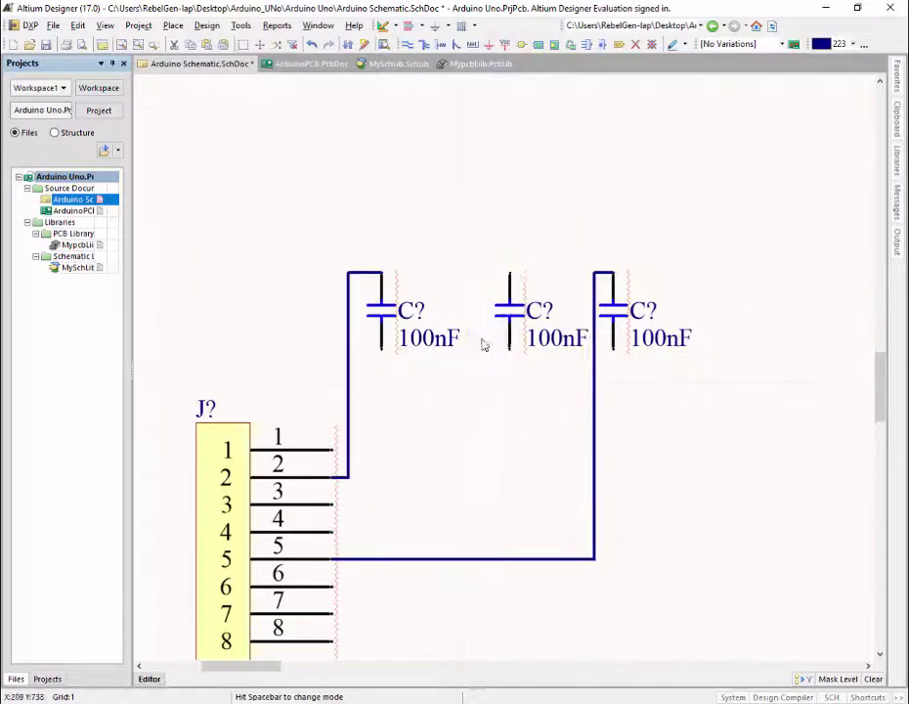
{"action": "scroll", "coordinate": [409, 330], "scroll_direction": "down", "scroll_amount": 3, "text": "ctrl"}
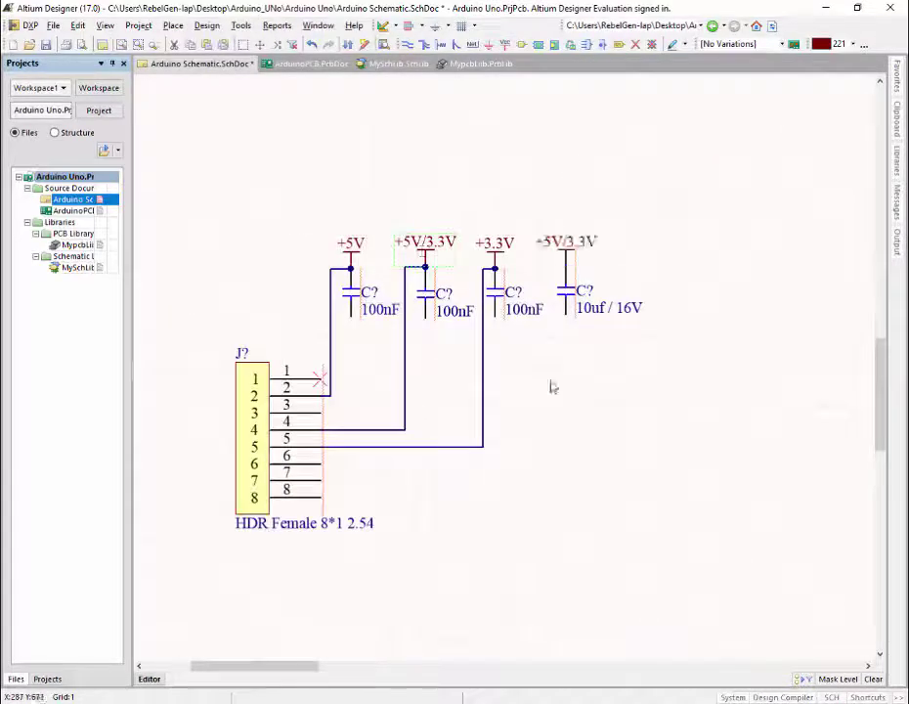
{"action": "scroll", "coordinate": [431, 376], "scroll_direction": "up", "scroll_amount": 2, "text": "ctrl"}
{"action": "scroll", "coordinate": [441, 492], "scroll_direction": "down", "scroll_amount": 1, "text": "ctrl"}
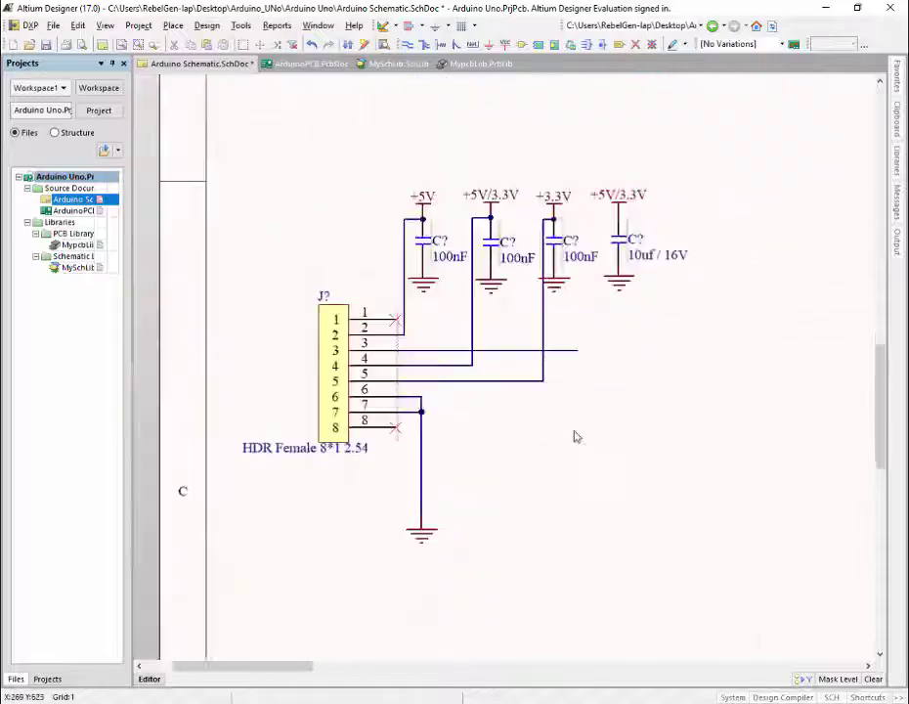
{"action": "scroll", "coordinate": [575, 436], "scroll_direction": "down", "scroll_amount": 2, "text": "ctrl"}
{"action": "scroll", "coordinate": [355, 428], "scroll_direction": "up", "scroll_amount": 3, "text": "ctrl"}
{"action": "scroll", "coordinate": [719, 477], "scroll_direction": "down", "scroll_amount": 1, "text": "ctrl"}
- Bring the 16U2's power pins into view and drag the HDR 2*3 header onto the sheet
{"action": "scroll", "coordinate": [531, 291], "scroll_direction": "up", "scroll_amount": 2, "text": "ctrl"}
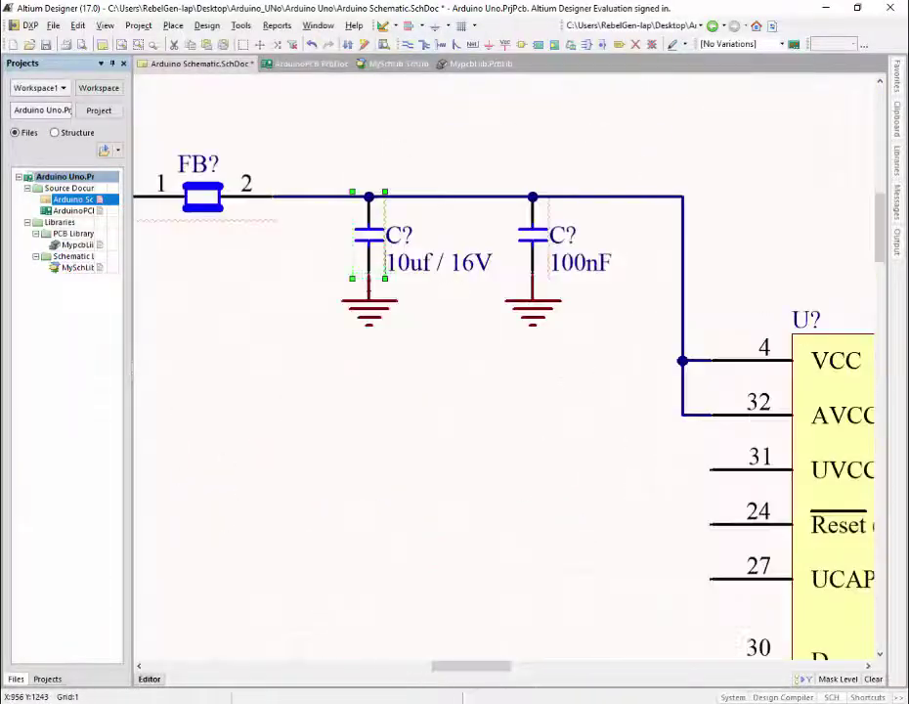
{"action": "right_click_drag", "start_coordinate": [409, 421], "coordinate": [232, 346]}
{"action": "scroll", "coordinate": [475, 247], "scroll_direction": "down", "scroll_amount": 3, "text": "ctrl"}
{"action": "scroll", "coordinate": [475, 294], "scroll_direction": "up", "scroll_amount": 2, "text": "ctrl"}
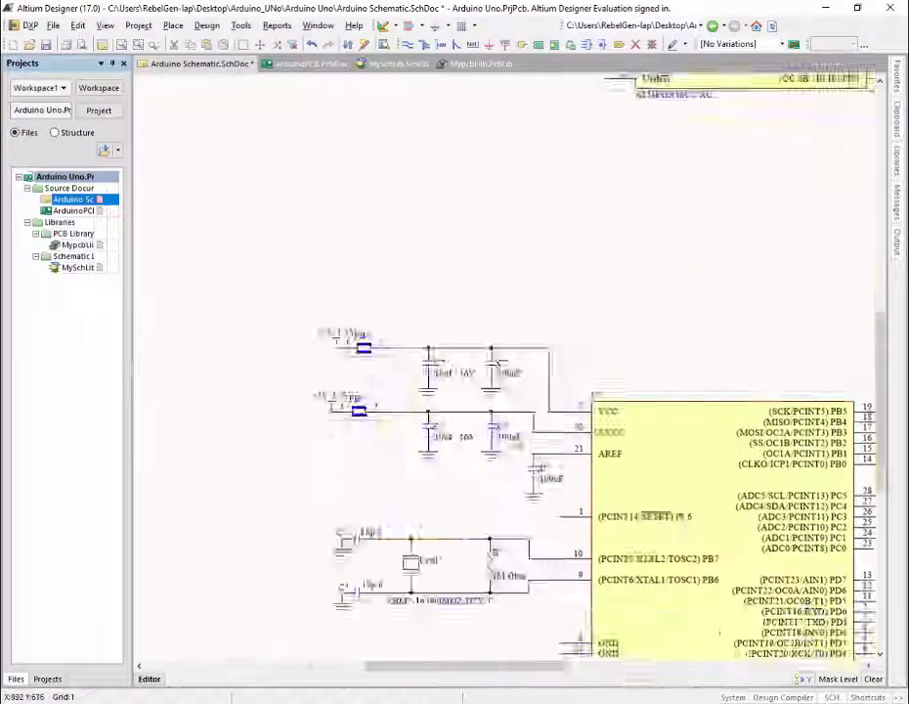
{"action": "scroll", "coordinate": [410, 411], "scroll_direction": "up", "scroll_amount": 2, "text": "ctrl"}
{"action": "left_click_drag", "start_coordinate": [701, 217], "coordinate": [460, 293]}
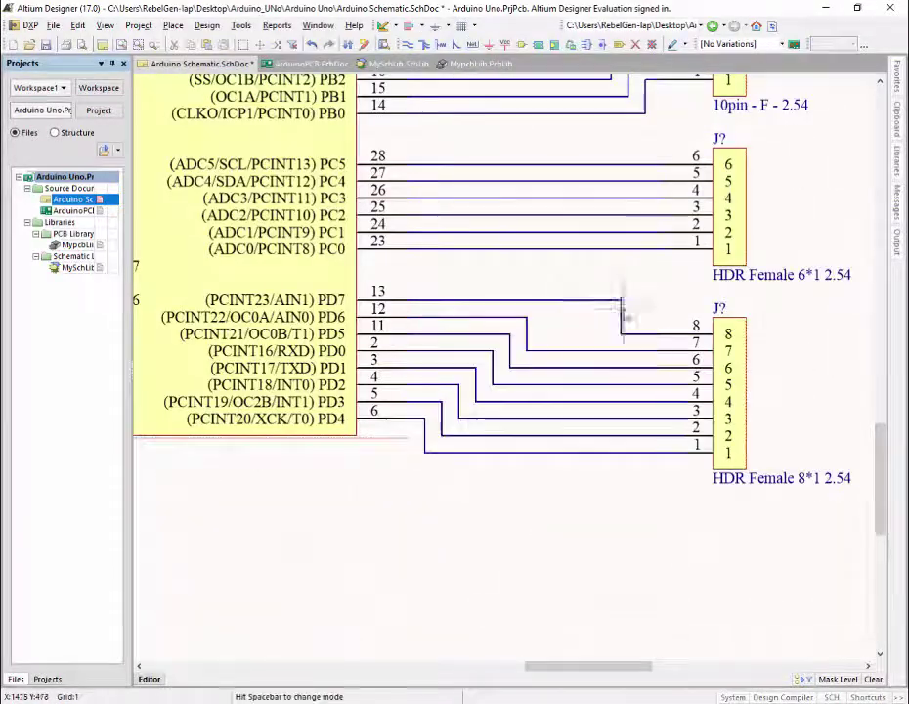
- Label the ATmega-to-header wires IO0–IO9, AD0–AD5, SS, MOSI and MISO
{"action": "key", "text": "Page_Up"}
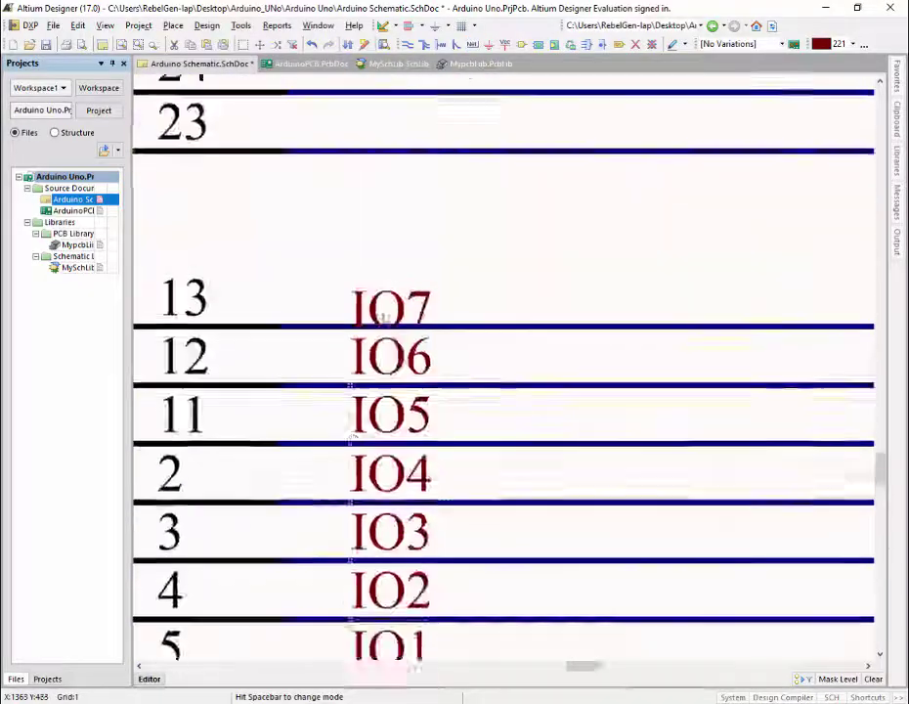
{"action": "key", "text": "Page_Down"}
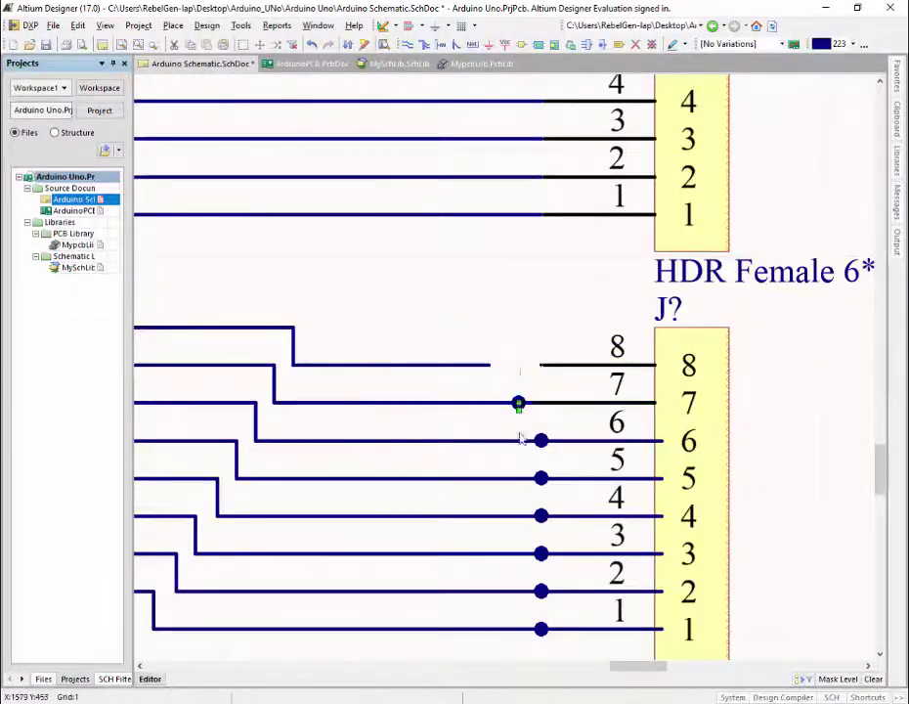
{"action": "scroll", "coordinate": [508, 371], "scroll_direction": "down", "scroll_amount": 5, "text": "ctrl"}
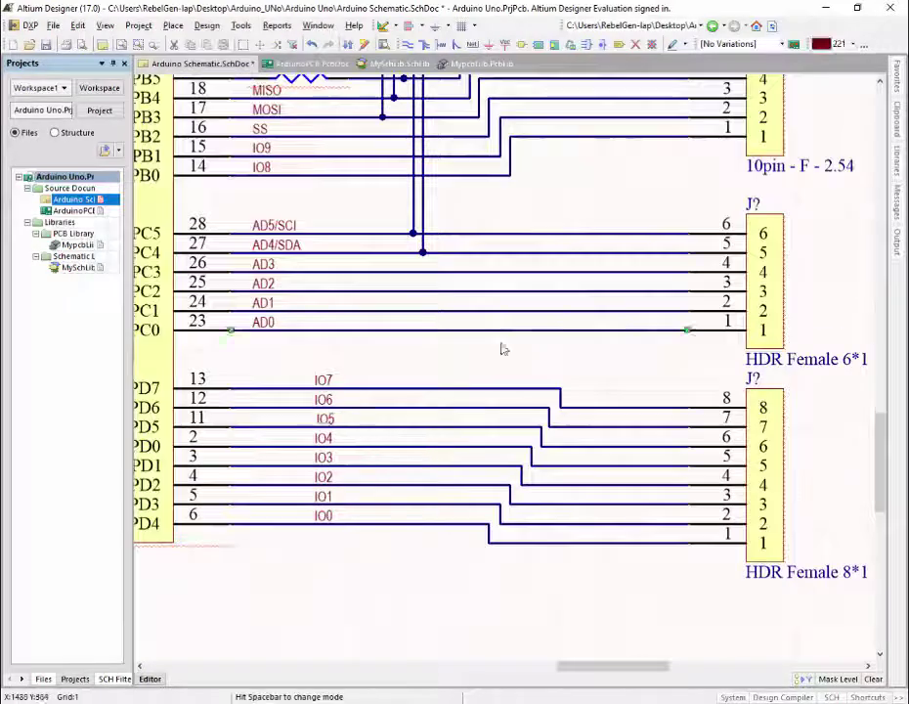
{"action": "scroll", "coordinate": [479, 337], "scroll_direction": "up", "scroll_amount": 5}
{"action": "scroll", "coordinate": [799, 137], "scroll_direction": "down", "scroll_amount": 2}
{"action": "scroll", "coordinate": [587, 196], "scroll_direction": "down", "scroll_amount": 2}
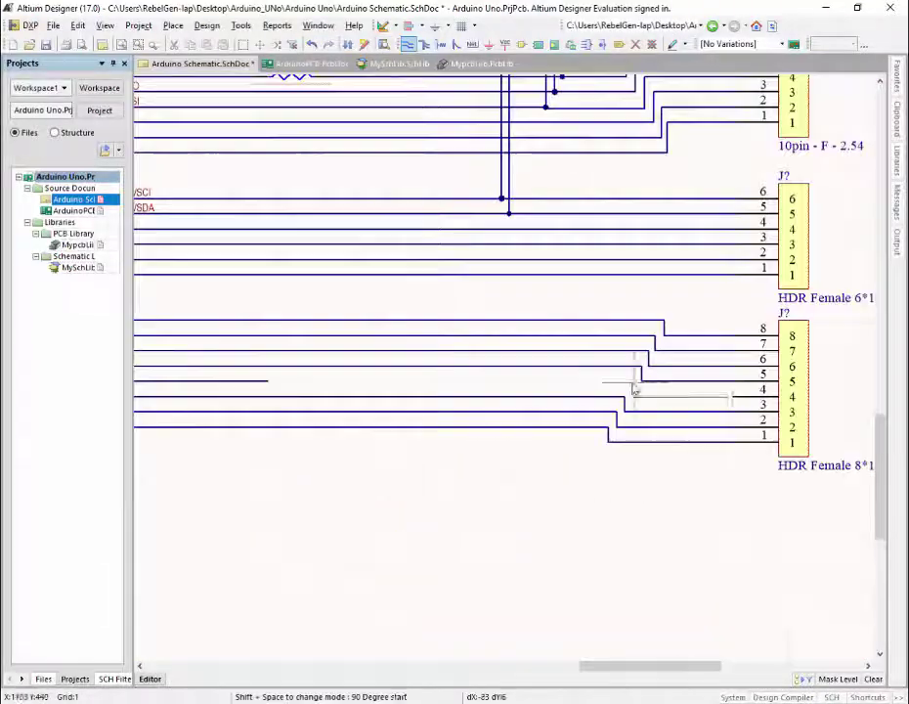
{"action": "scroll", "coordinate": [382, 419], "scroll_direction": "up", "scroll_amount": 3, "text": "ctrl"}
{"action": "scroll", "coordinate": [392, 245], "scroll_direction": "up", "scroll_amount": 3, "text": "ctrl"}
- Place the 16U2-TXD and 16U2-RXD net labels on the 16U2's serial lines
{"action": "scroll", "coordinate": [588, 76], "scroll_direction": "up", "scroll_amount": 3, "text": "ctrl"}
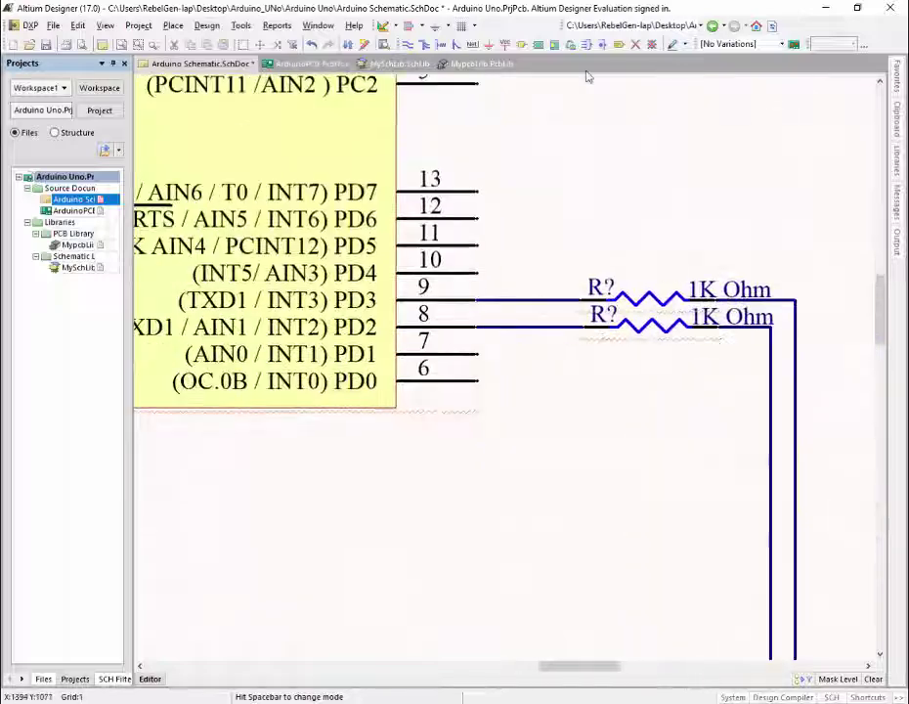
{"action": "key", "text": "Return"}
{"action": "scroll", "coordinate": [459, 417], "scroll_direction": "down", "scroll_amount": 3, "text": "ctrl"}
{"action": "scroll", "coordinate": [391, 293], "scroll_direction": "down", "scroll_amount": 2, "text": "ctrl"}
{"action": "scroll", "coordinate": [367, 336], "scroll_direction": "up", "scroll_amount": 3, "text": "ctrl"}
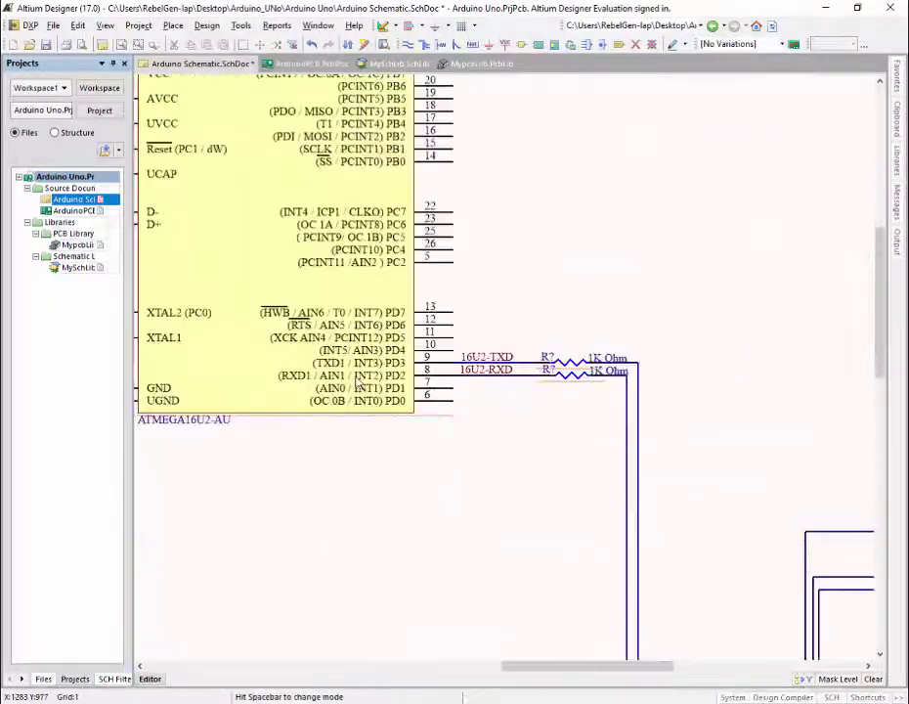
{"action": "scroll", "coordinate": [366, 336], "scroll_direction": "up", "scroll_amount": 2, "text": "ctrl"}
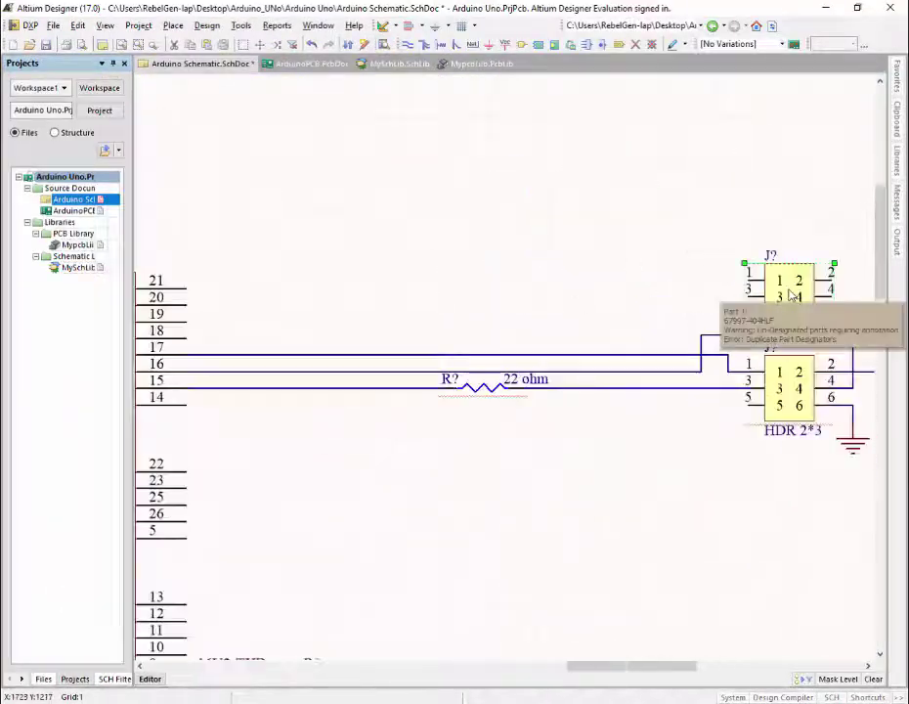
- Wire the 16U2's PB pins to the HDR 2*3 and HDR-4POS headers
{"action": "left_click", "coordinate": [407, 44]}
{"action": "scroll", "coordinate": [586, 342], "scroll_direction": "down", "scroll_amount": 3, "text": "ctrl"}
{"action": "scroll", "coordinate": [781, 254], "scroll_direction": "up", "scroll_amount": 3, "text": "ctrl"}
{"action": "scroll", "coordinate": [824, 237], "scroll_direction": "down", "scroll_amount": 1, "text": "ctrl"}
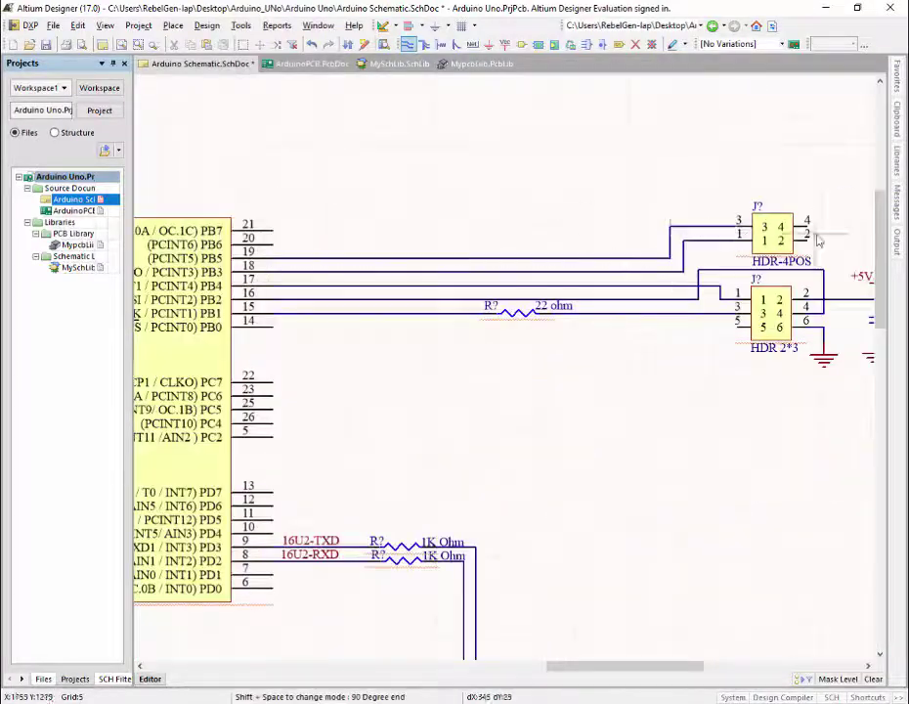
- Add the MINI USB connector with 22 ohm D-/D+ resistors, a 0ohm resistor and the 10K/diode/100nF reset network
{"action": "scroll", "coordinate": [824, 238], "scroll_direction": "down", "scroll_amount": 3, "text": "ctrl"}
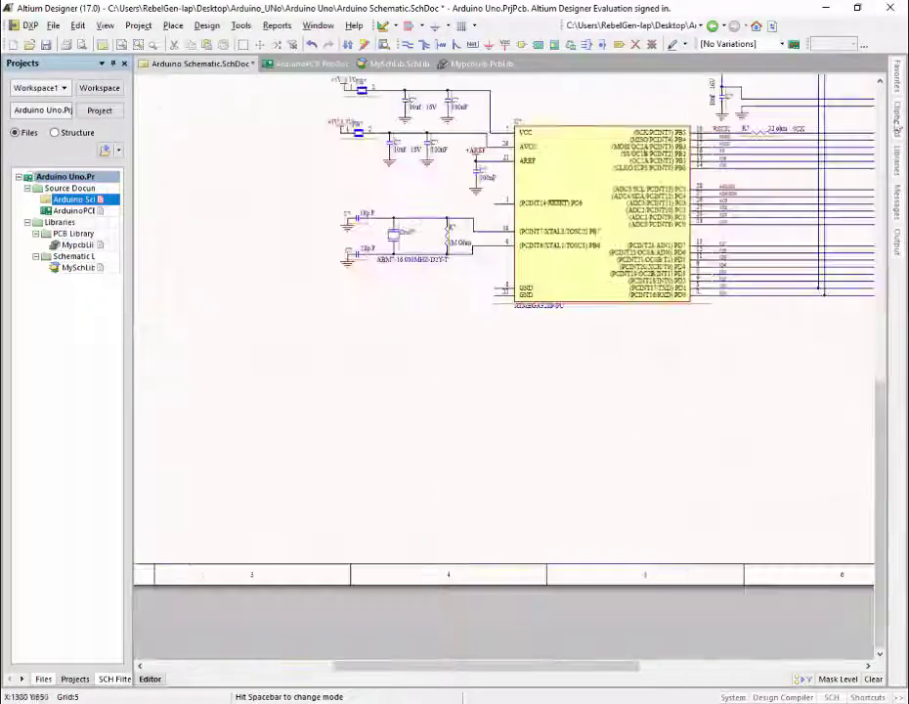
{"action": "scroll", "coordinate": [389, 506], "scroll_direction": "up", "scroll_amount": 3, "text": "ctrl"}
{"action": "scroll", "coordinate": [480, 379], "scroll_direction": "up", "scroll_amount": 1, "text": "ctrl"}
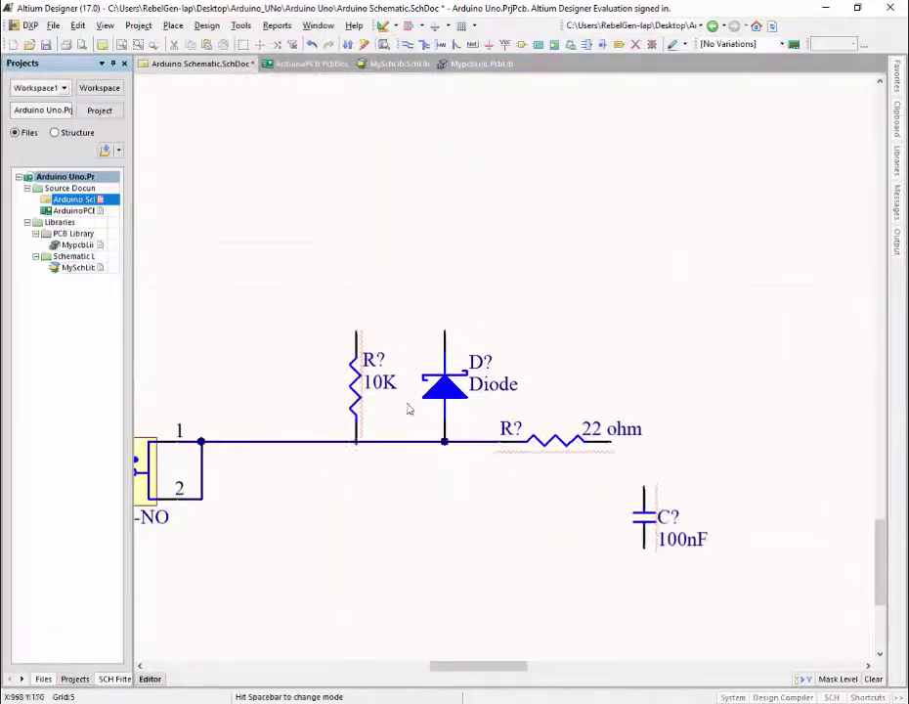
{"action": "scroll", "coordinate": [408, 408], "scroll_direction": "up", "scroll_amount": 2, "text": "ctrl"}
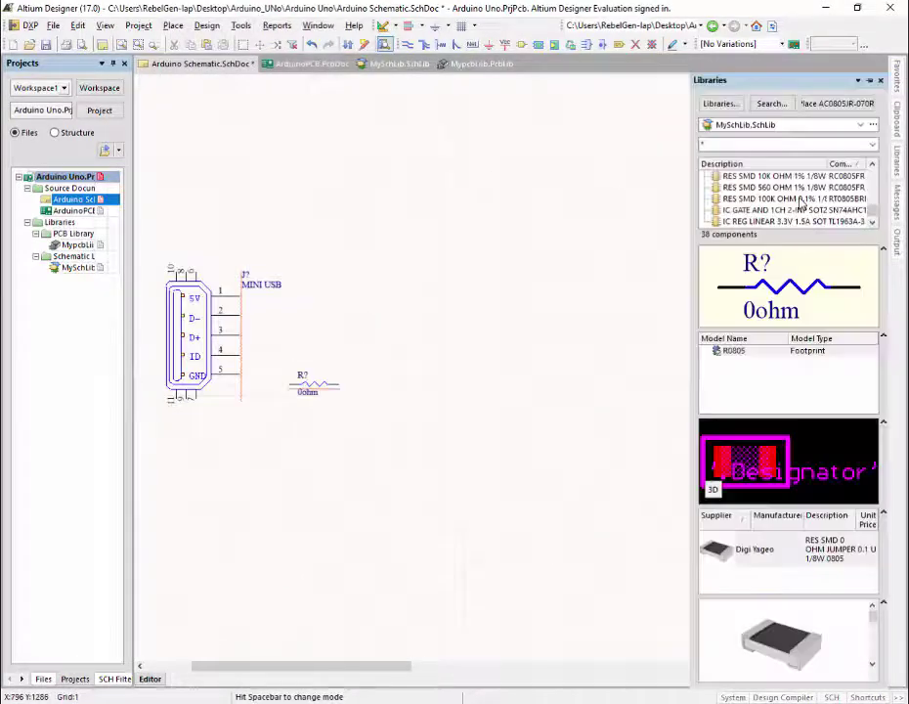
{"action": "left_click_drag", "start_coordinate": [802, 201], "coordinate": [505, 360]}
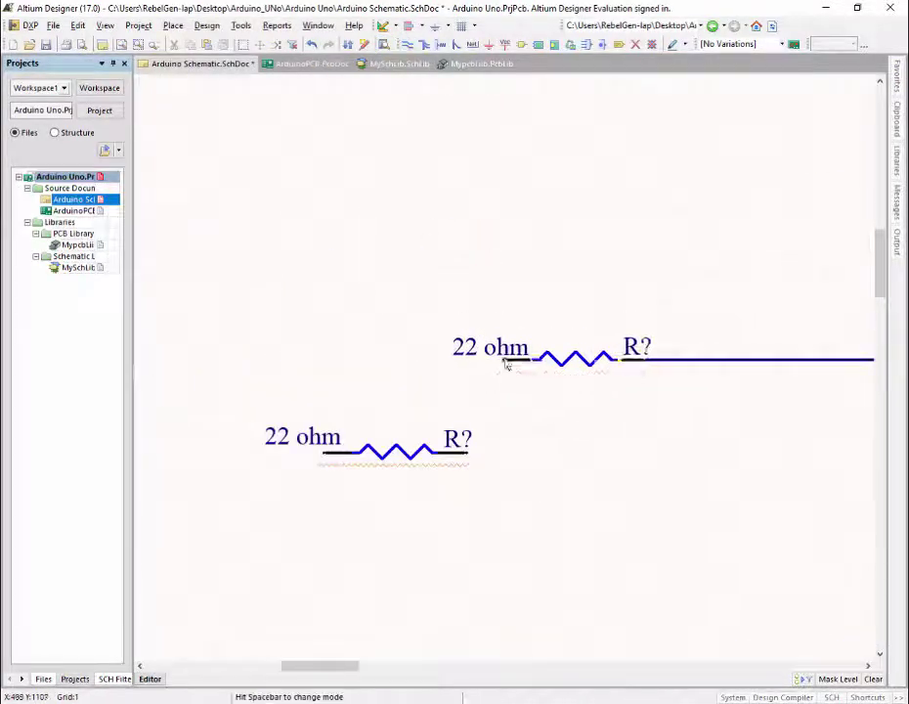
{"action": "scroll", "coordinate": [293, 342], "scroll_direction": "down", "scroll_amount": 3, "text": "ctrl"}
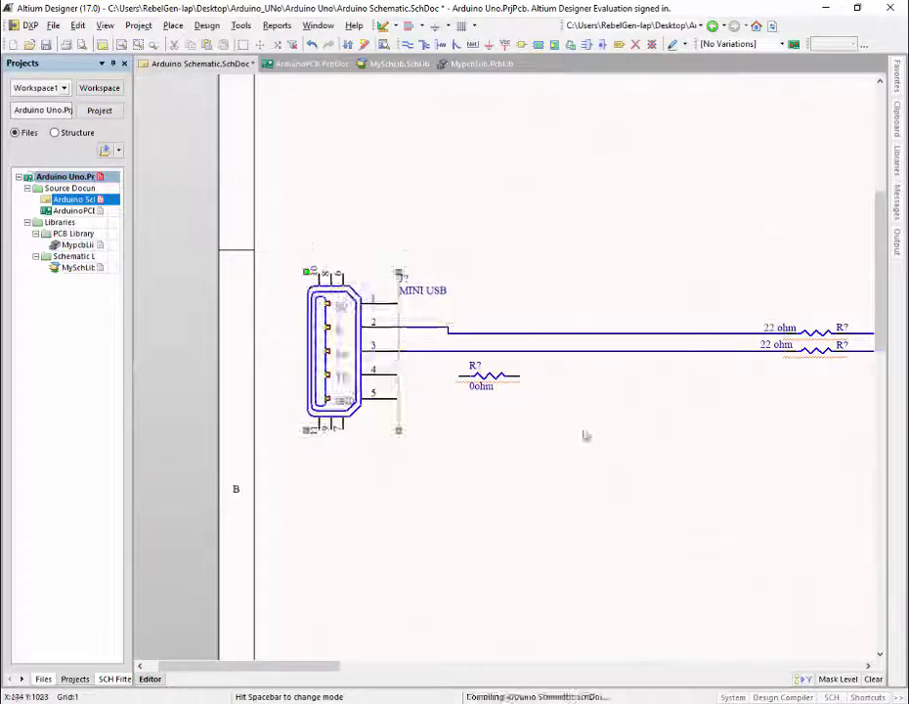
{"action": "scroll", "coordinate": [401, 332], "scroll_direction": "up", "scroll_amount": 3, "text": "ctrl"}
{"action": "scroll", "coordinate": [332, 406], "scroll_direction": "down", "scroll_amount": 5, "text": "ctrl"}
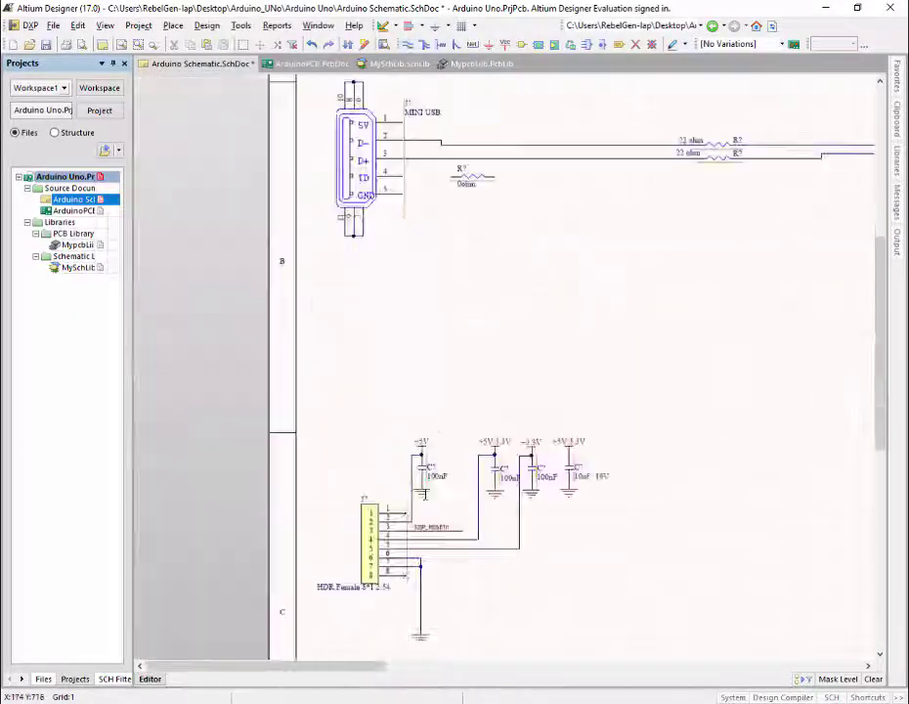
{"action": "scroll", "coordinate": [399, 406], "scroll_direction": "up", "scroll_amount": 3, "text": "ctrl"}
- Ground the buffer gate's pin-5 wire, annotate the designators, and add the Micro_USB heading
{"action": "left_click", "coordinate": [591, 414]}
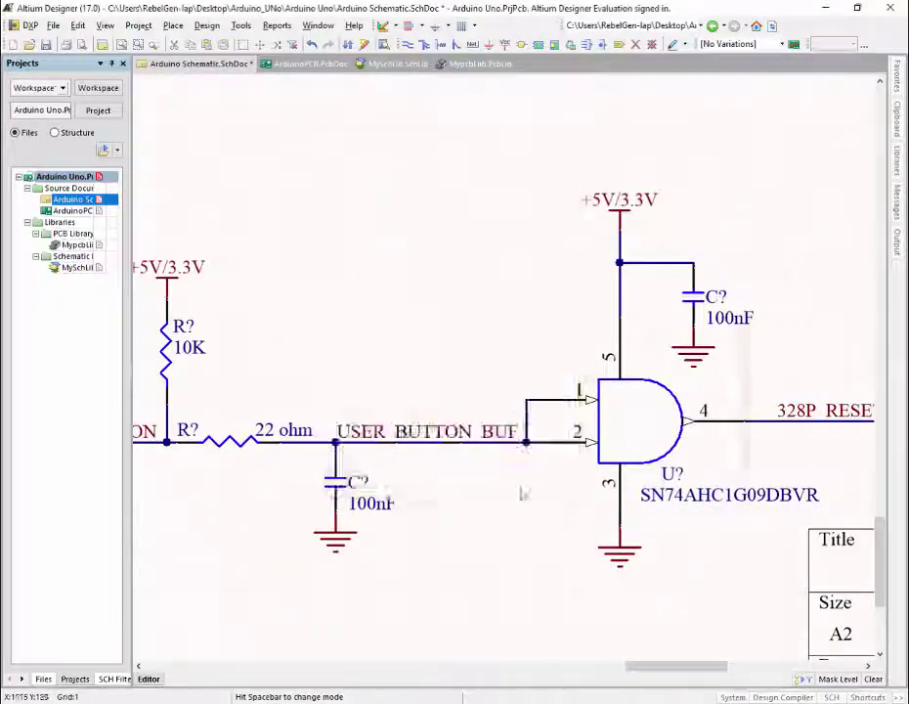
{"action": "scroll", "coordinate": [476, 339], "scroll_direction": "down", "scroll_amount": 5, "text": "ctrl"}
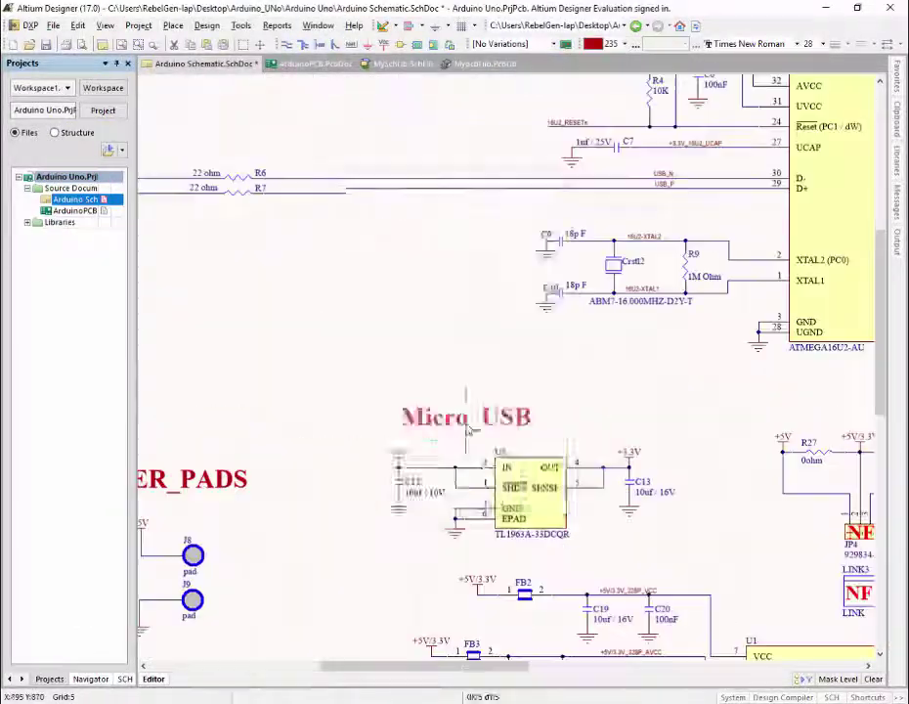
- Place the red, bold, 28-point Times New Roman 'Modified' title on the sheet
{"action": "right_click_drag", "start_coordinate": [396, 392], "coordinate": [563, 432]}
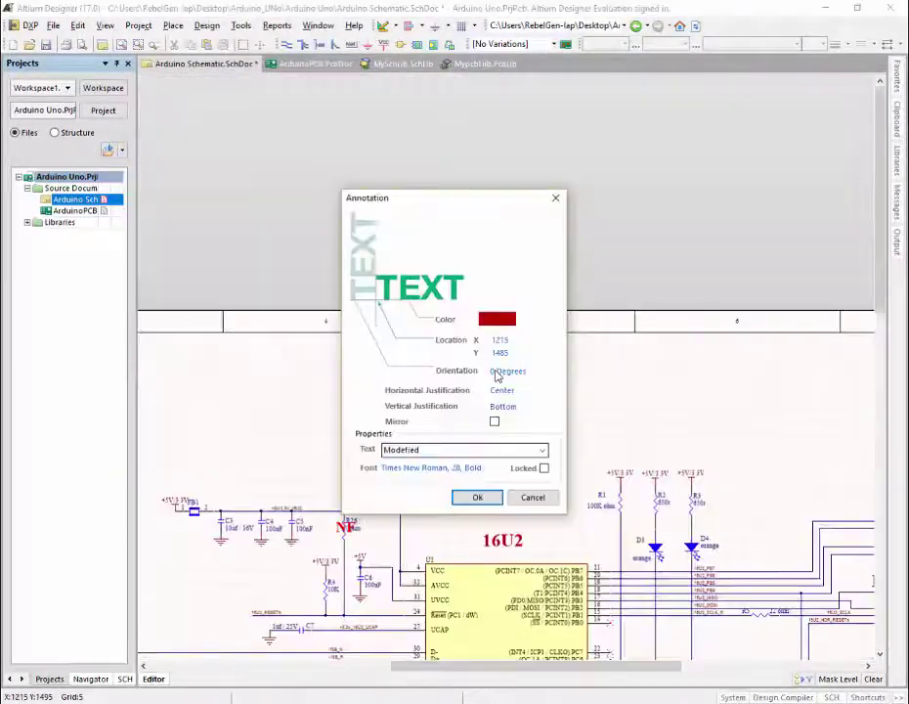
{"action": "key", "text": "Return"}
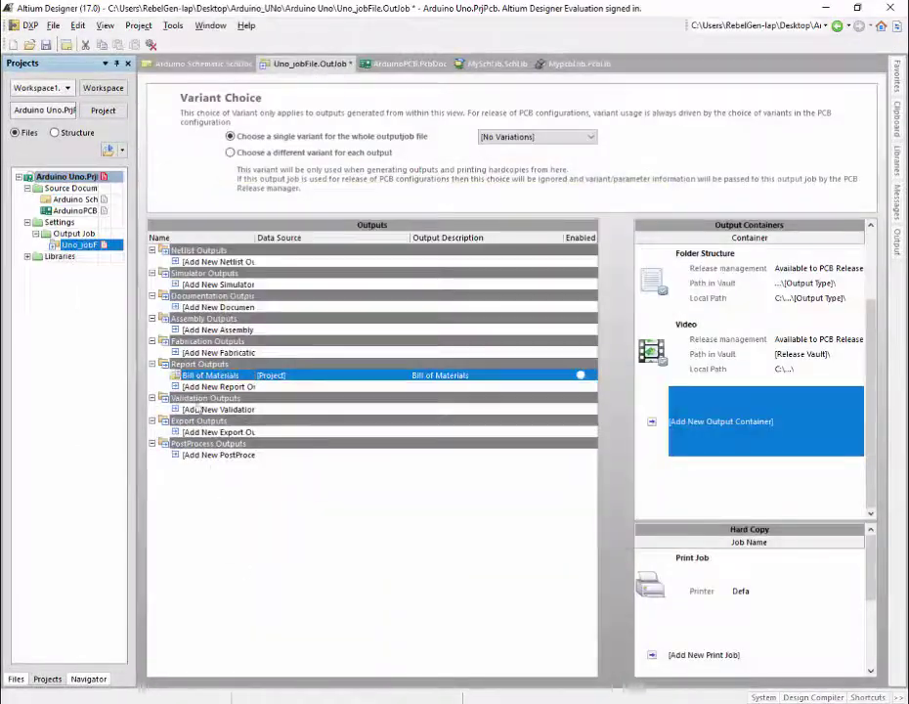
- Generate the Bill of Materials report from the Uno_jobFile output job
{"action": "double_click", "coordinate": [162, 377]}
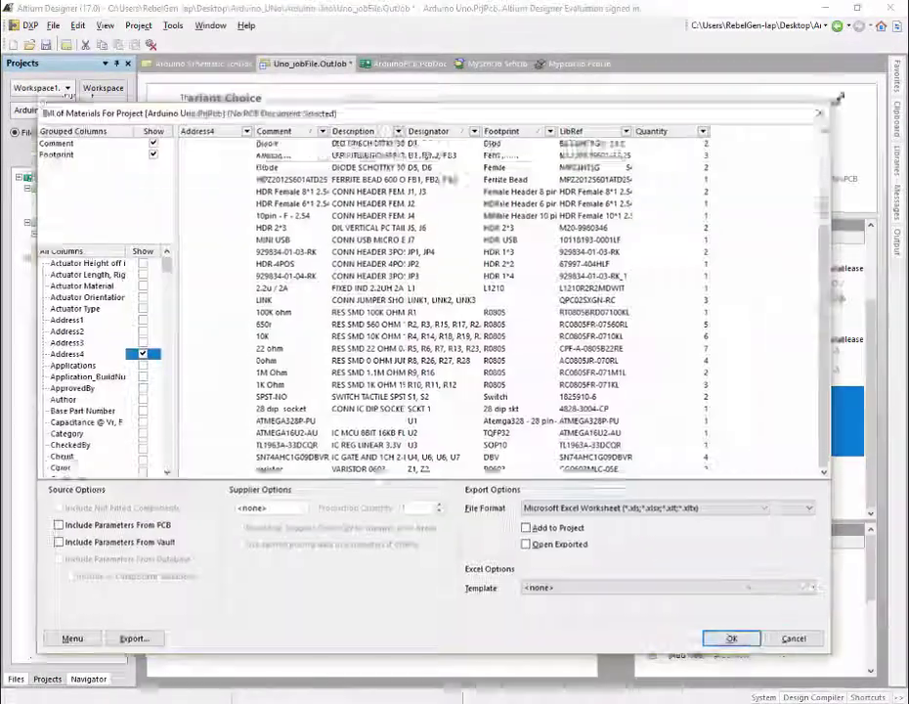